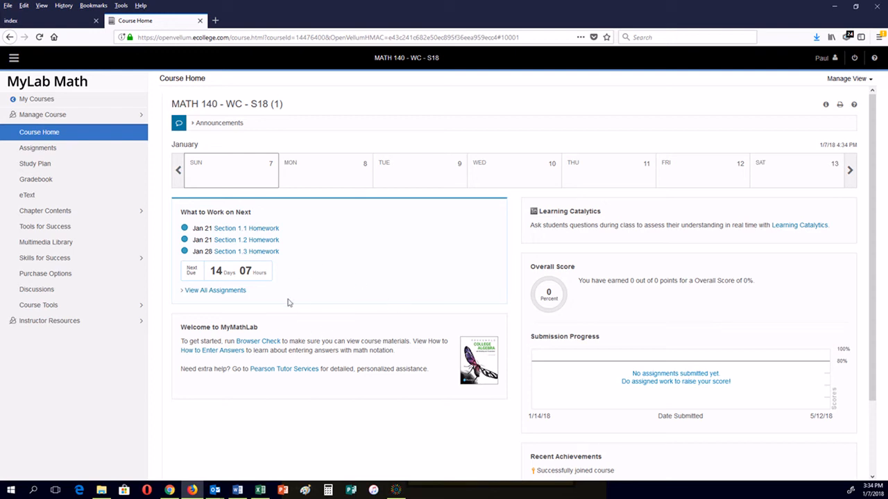
Open the Assignment Manager from the course tools and preview the Section 1.2 Homework.
{"action": "left_click", "coordinate": [93, 309]}
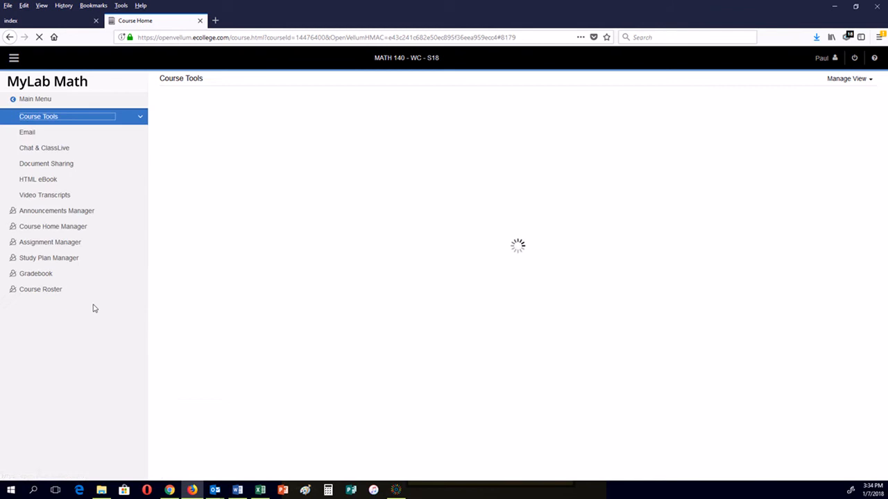
{"action": "left_click", "coordinate": [61, 243]}
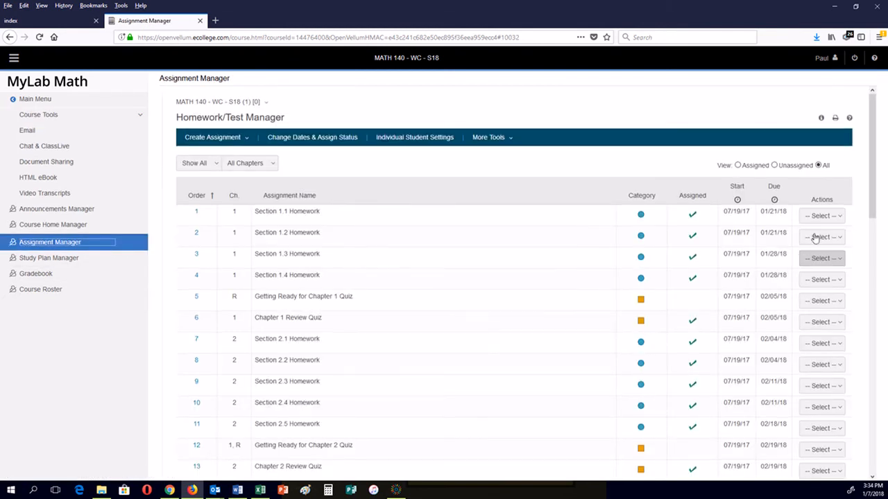
{"action": "left_click", "coordinate": [837, 243]}
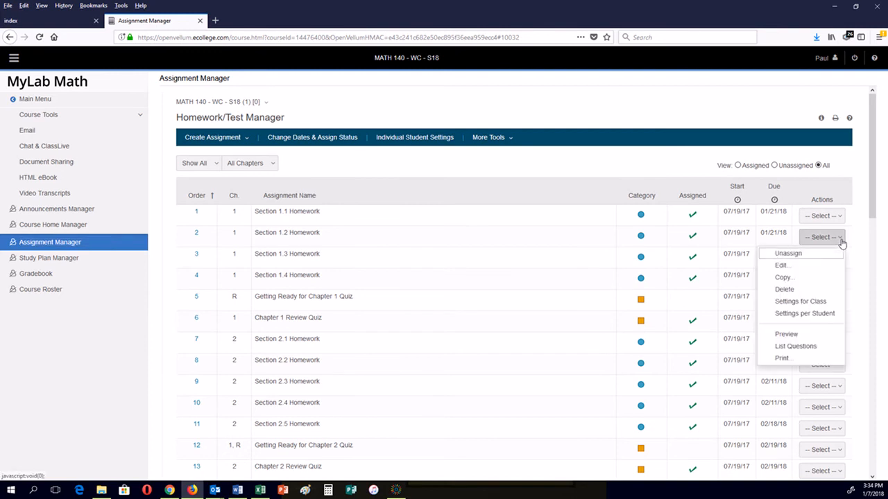
{"action": "left_click", "coordinate": [786, 334]}
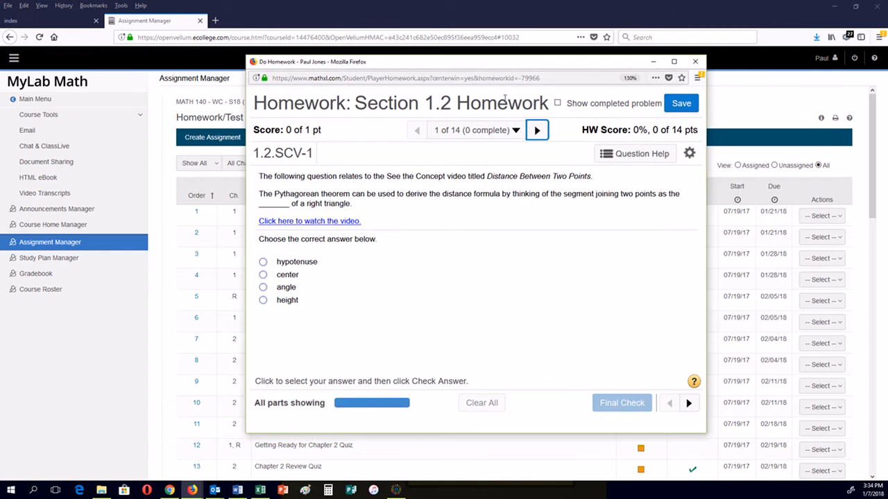
Go to question 4 of the homework, submit 5 as the distance, and dismiss the feedback.
{"action": "left_click", "coordinate": [520, 133]}
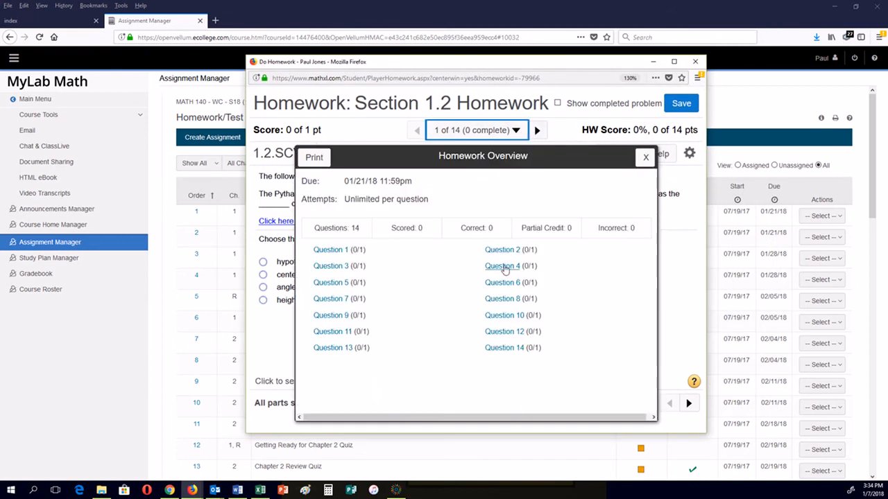
{"action": "left_click", "coordinate": [504, 268]}
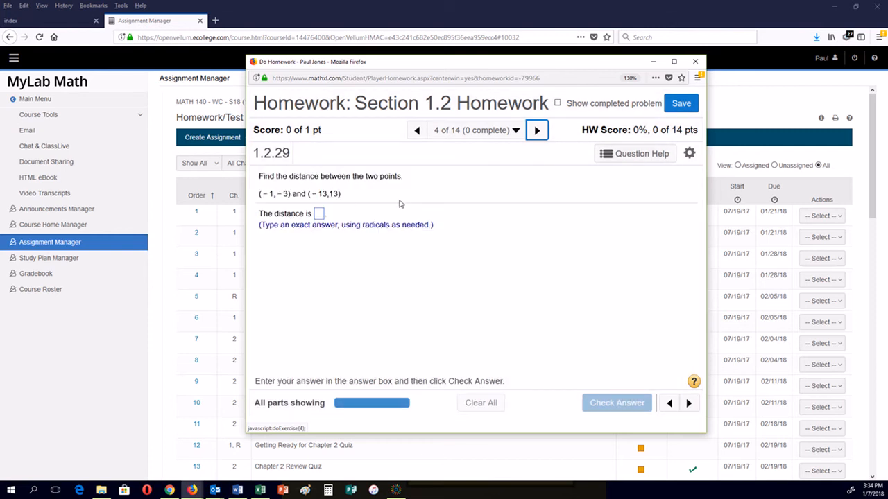
{"action": "left_click", "coordinate": [318, 215]}
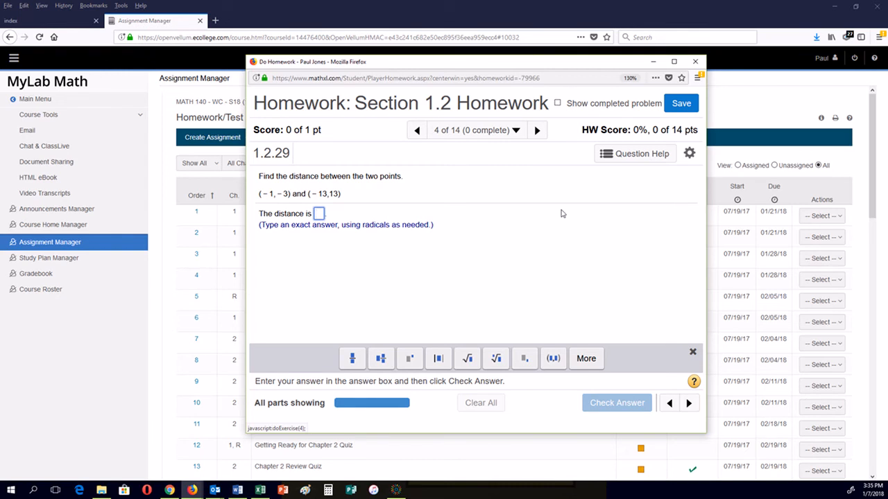
{"action": "type", "text": "5"}
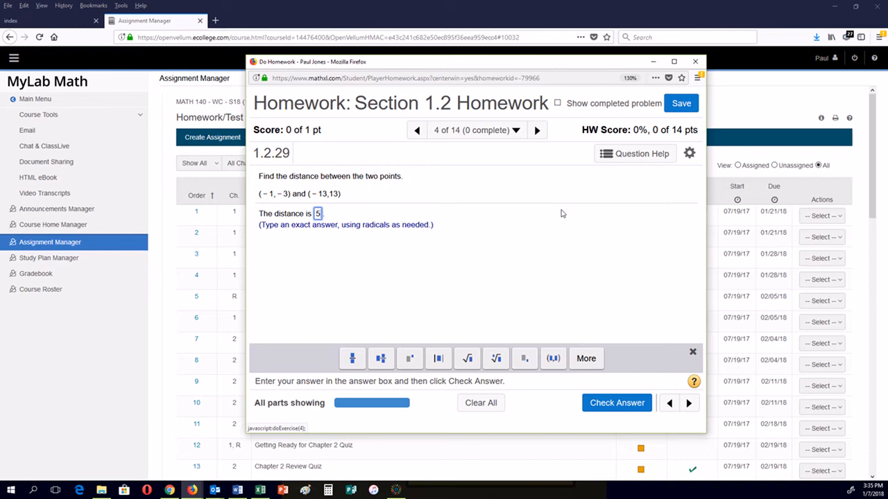
{"action": "key", "text": "Return"}
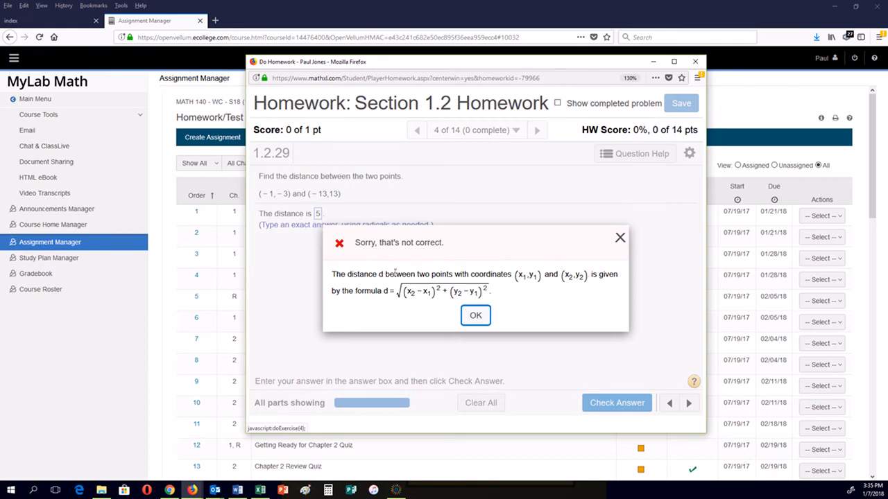
{"action": "left_click", "coordinate": [476, 317]}
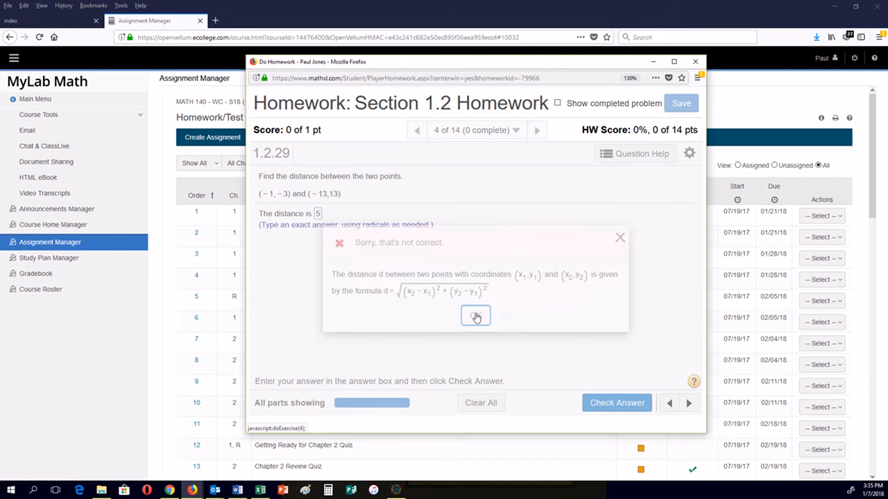
Change the distance answer to 95, submit it as the second attempt, and close the feedback.
{"action": "left_click", "coordinate": [318, 216]}
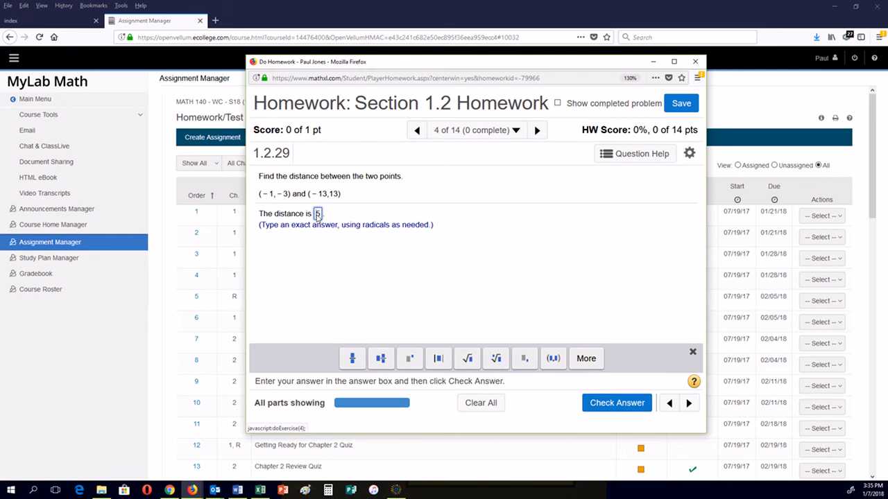
{"action": "type", "text": "9"}
{"action": "key", "text": "Return"}
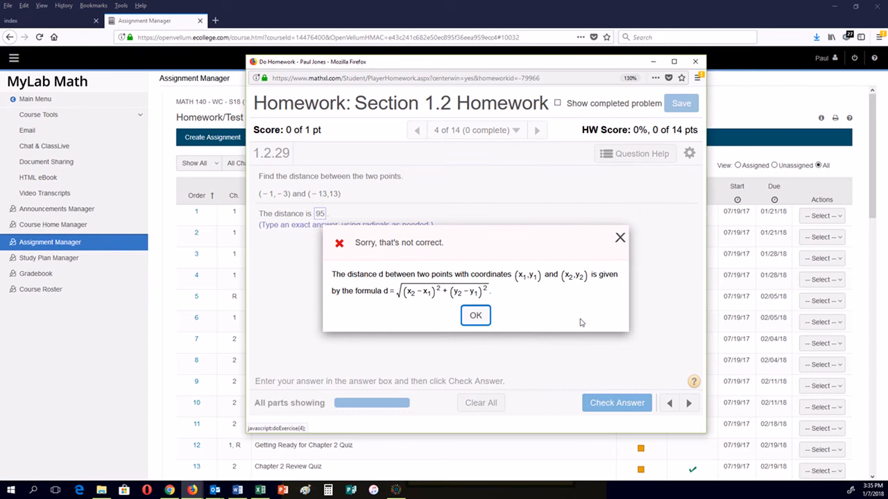
{"action": "left_click", "coordinate": [620, 238]}
Submit 5 as the final distance answer and request a similar question.
{"action": "left_click", "coordinate": [320, 215]}
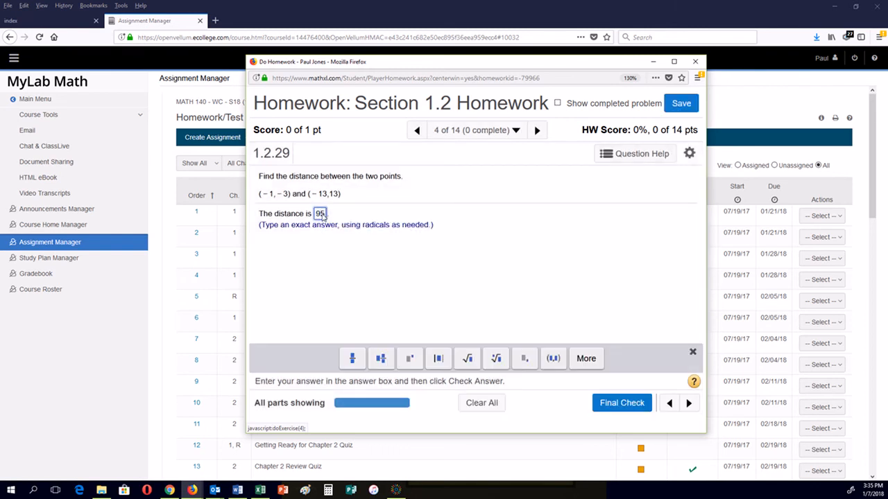
{"action": "key", "text": "BackSpace"}
{"action": "key", "text": "Return"}
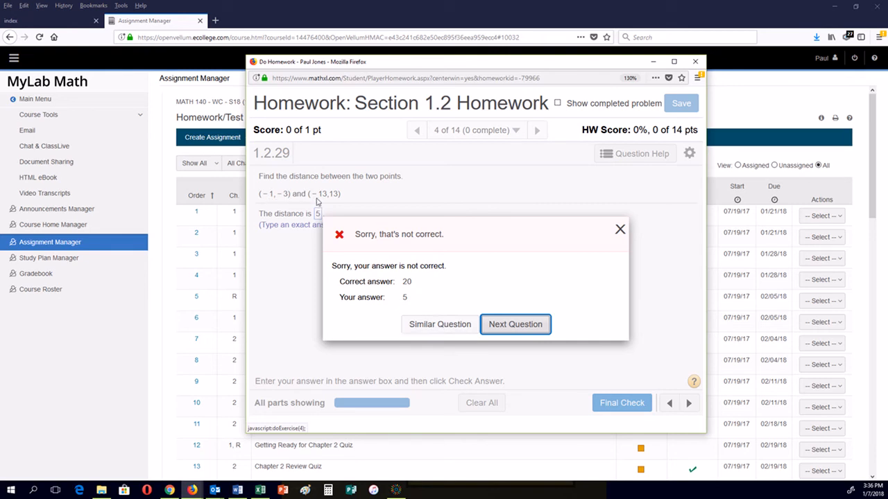
{"action": "left_click", "coordinate": [433, 325]}
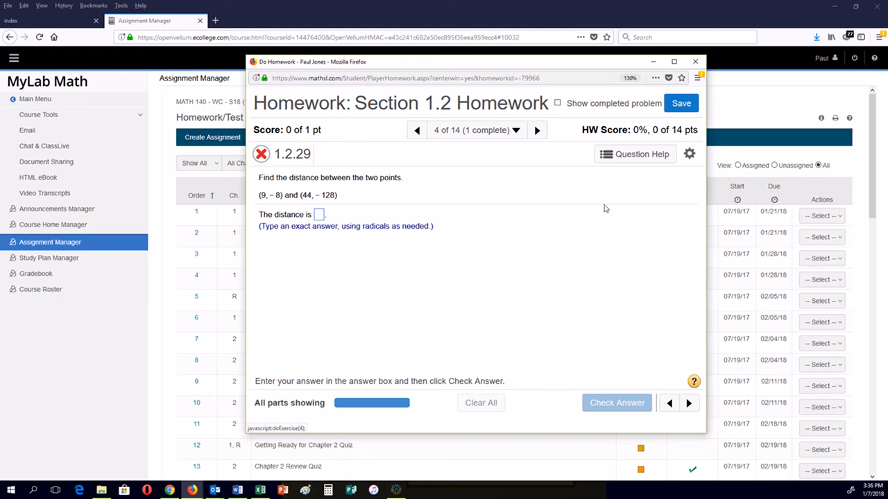
View the worked example for the distance question through its full solution and close it.
{"action": "left_click", "coordinate": [631, 156]}
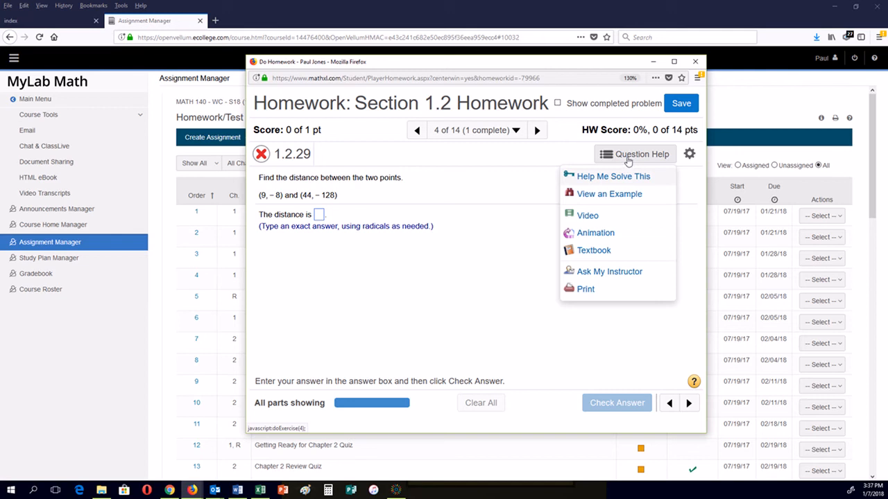
{"action": "left_click", "coordinate": [597, 194]}
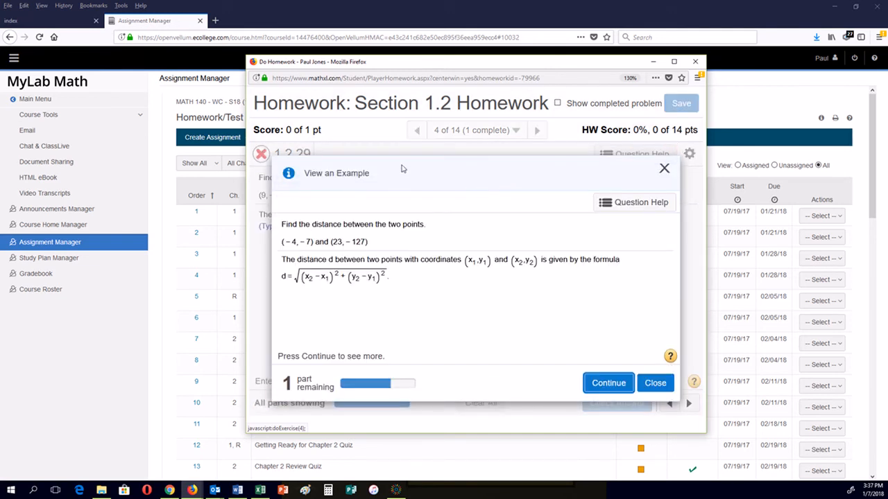
{"action": "left_click_drag", "start_coordinate": [401, 168], "coordinate": [360, 226]}
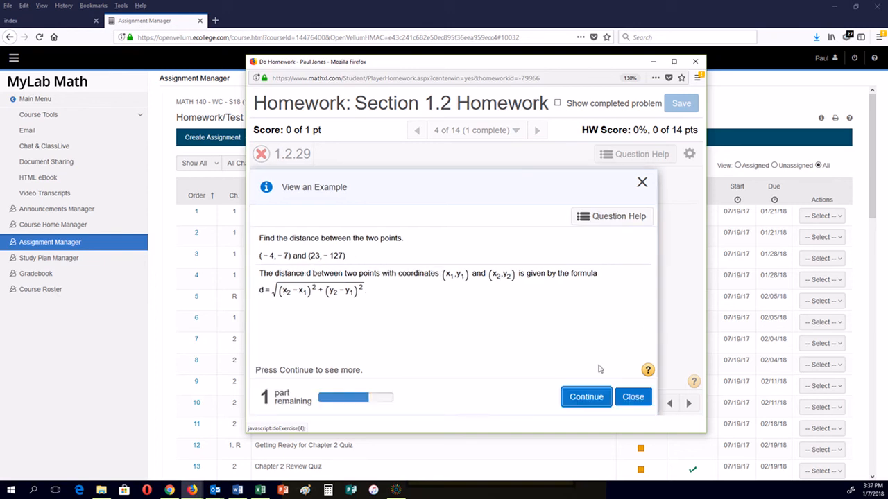
{"action": "left_click", "coordinate": [586, 397]}
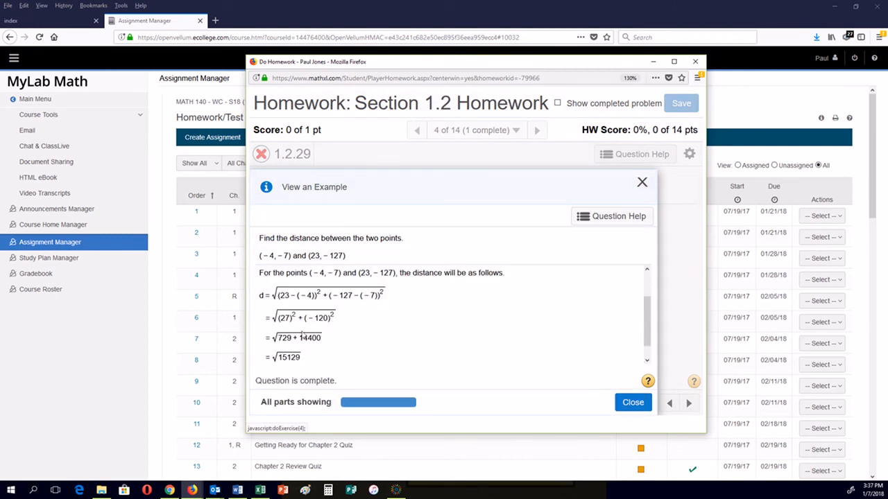
{"action": "left_click", "coordinate": [631, 402]}
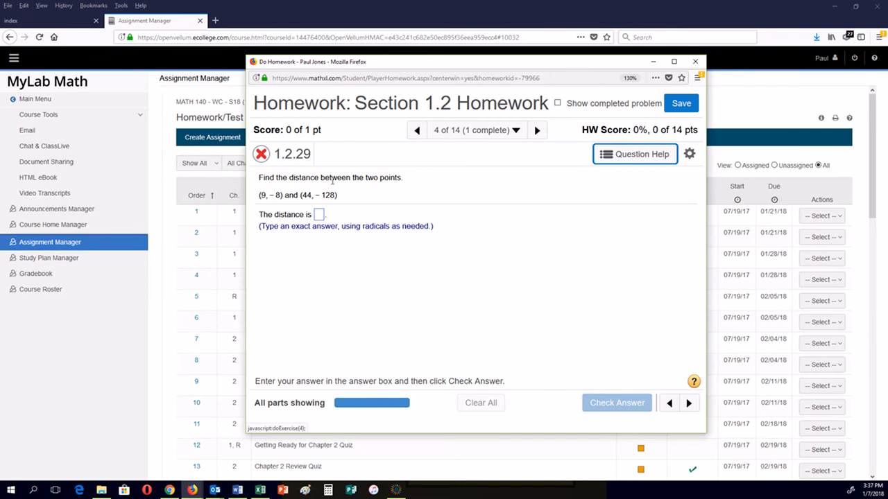
Step through the Help Me Solve This guidance up to its answer prompt and close it without answering.
{"action": "left_click", "coordinate": [637, 159]}
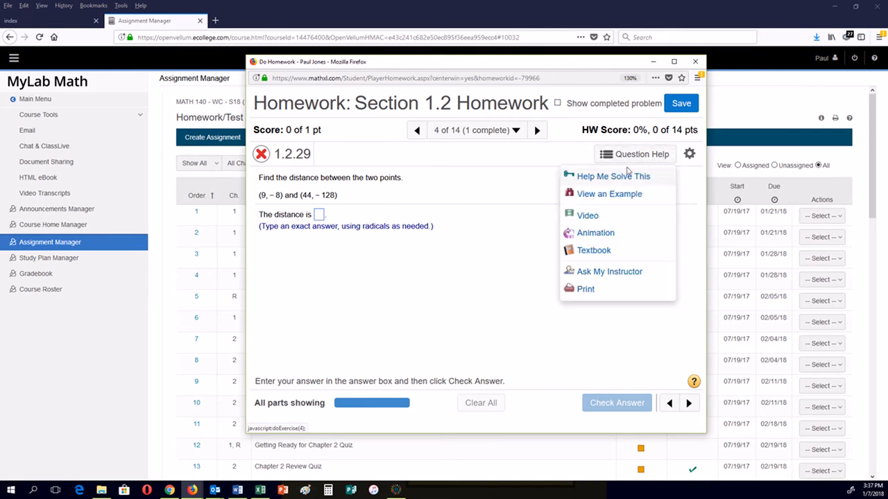
{"action": "left_click", "coordinate": [613, 177]}
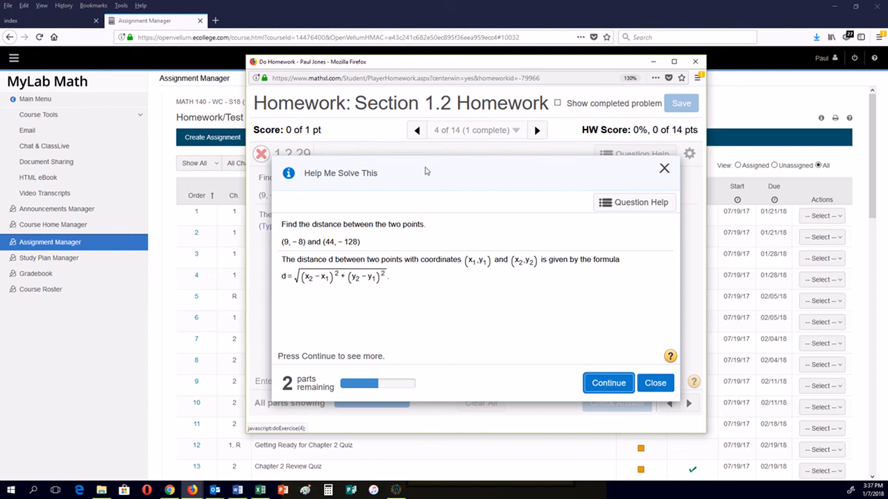
{"action": "left_click_drag", "start_coordinate": [422, 169], "coordinate": [400, 223]}
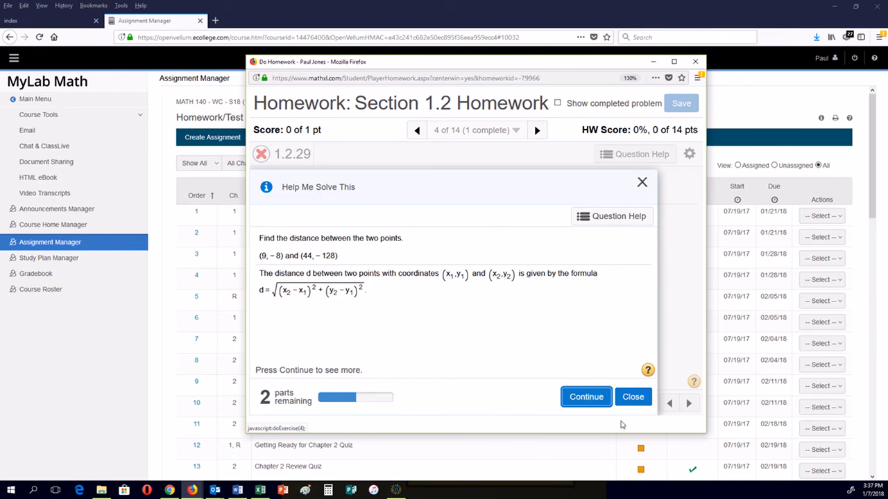
{"action": "left_click", "coordinate": [589, 401]}
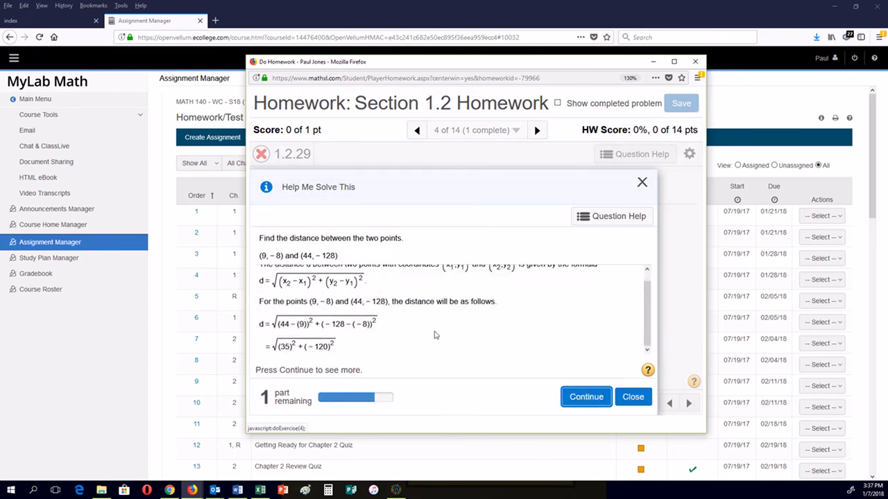
{"action": "left_click", "coordinate": [576, 396]}
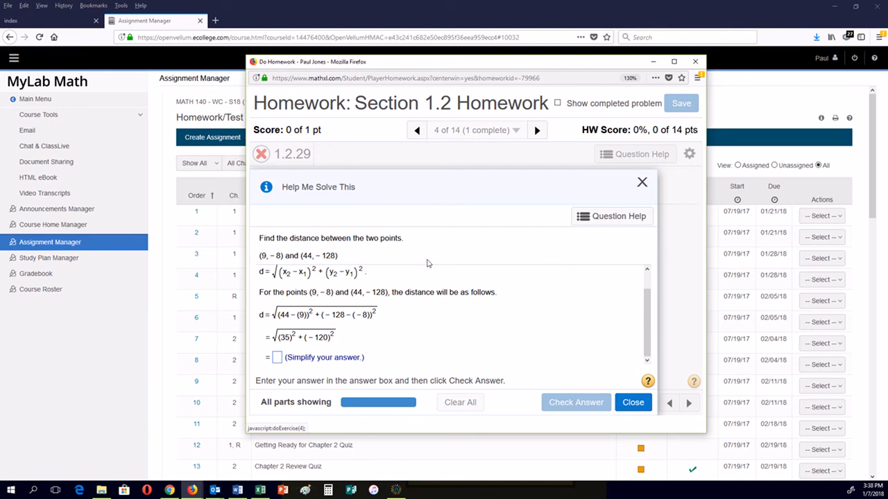
{"action": "left_click", "coordinate": [632, 402]}
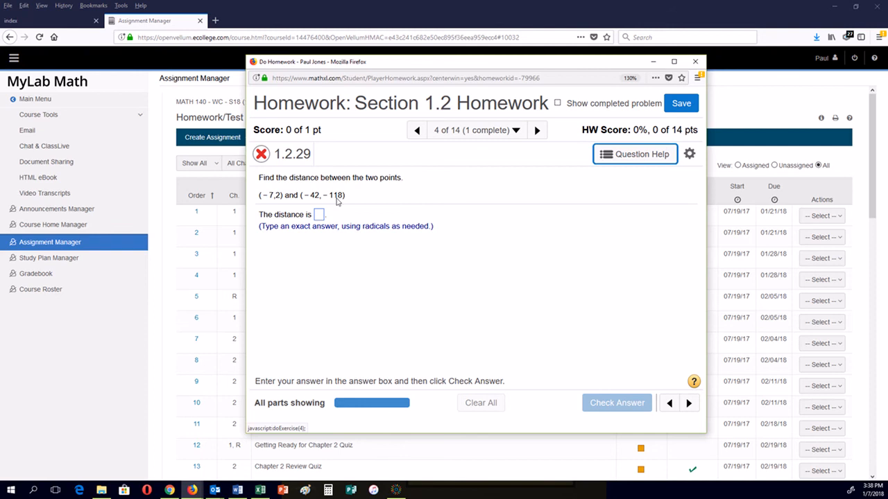
Open the help video for the distance question, look over its picture, and close it.
{"action": "left_click", "coordinate": [620, 157]}
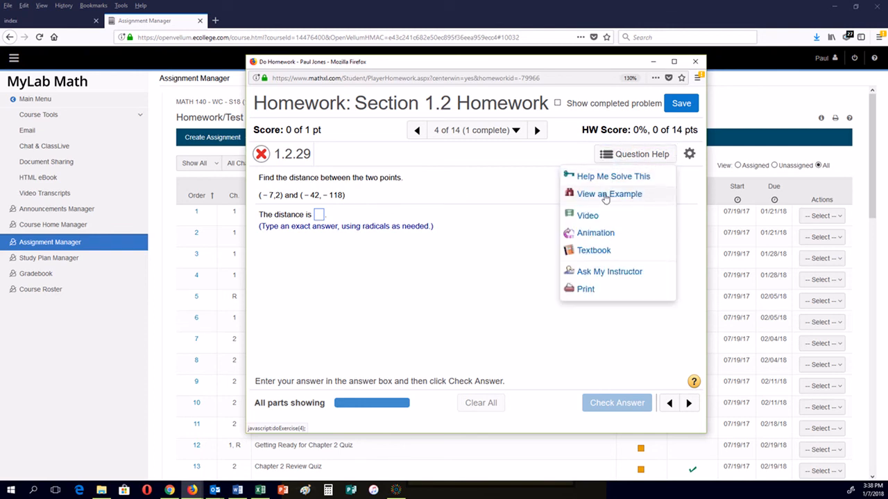
{"action": "left_click", "coordinate": [587, 216]}
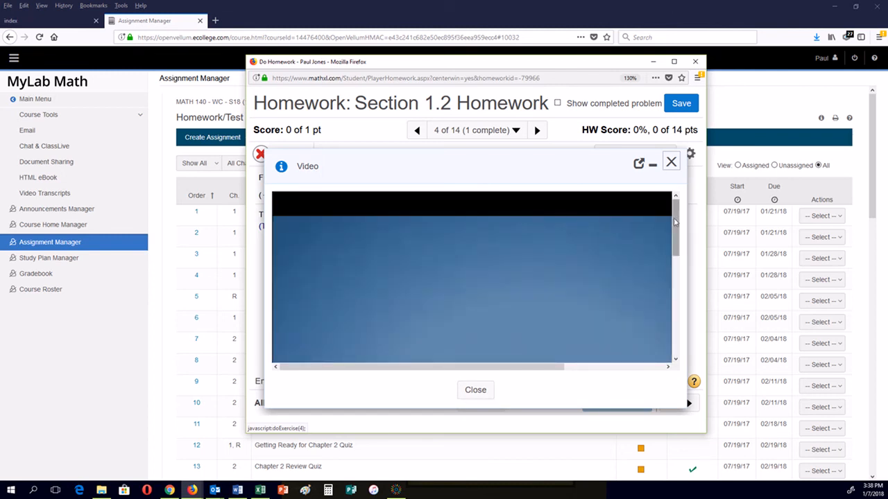
{"action": "left_click_drag", "start_coordinate": [676, 220], "coordinate": [678, 272]}
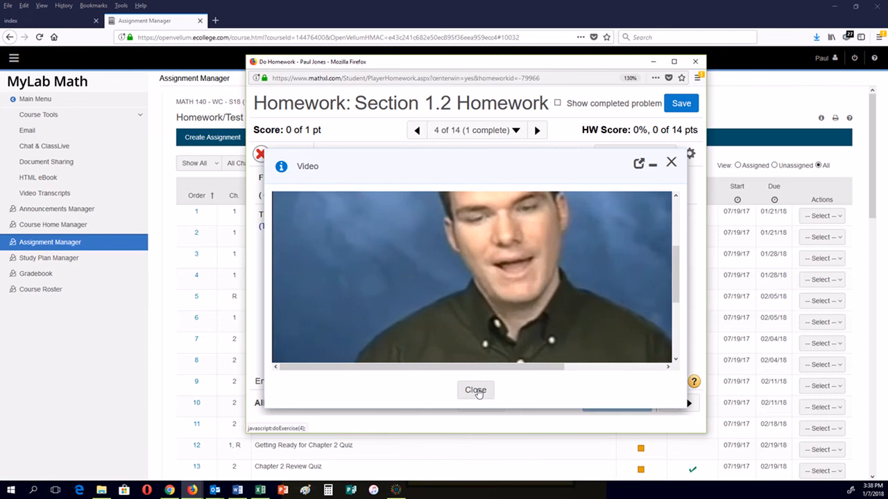
{"action": "left_click", "coordinate": [477, 392]}
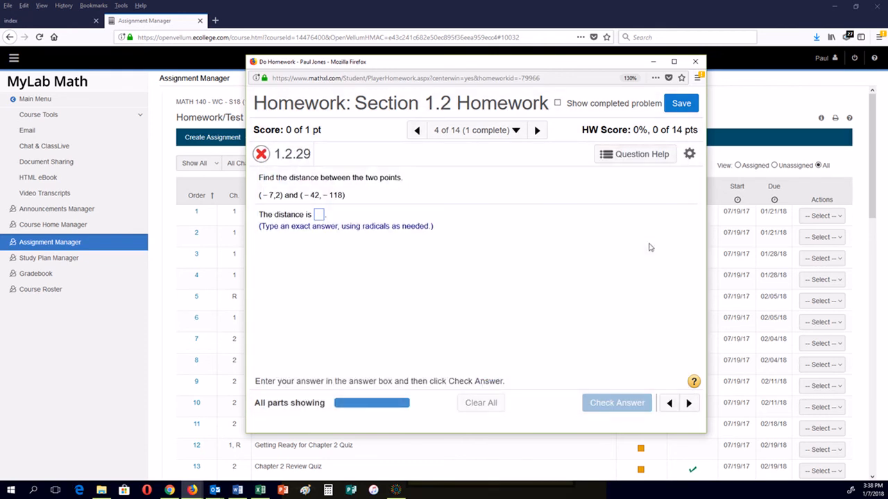
Open the help animation on the distance between two points, play its example 1, and close the animation window.
{"action": "left_click", "coordinate": [634, 154]}
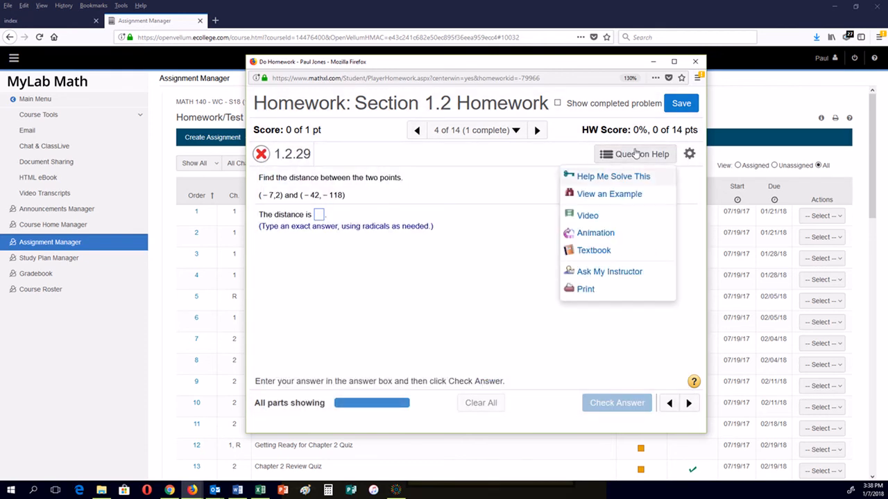
{"action": "left_click", "coordinate": [595, 234]}
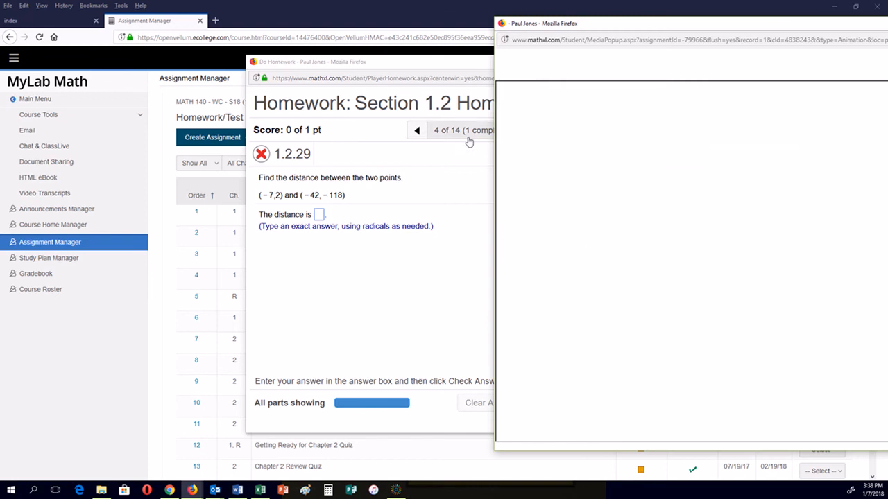
{"action": "left_click_drag", "start_coordinate": [761, 27], "coordinate": [492, 33]}
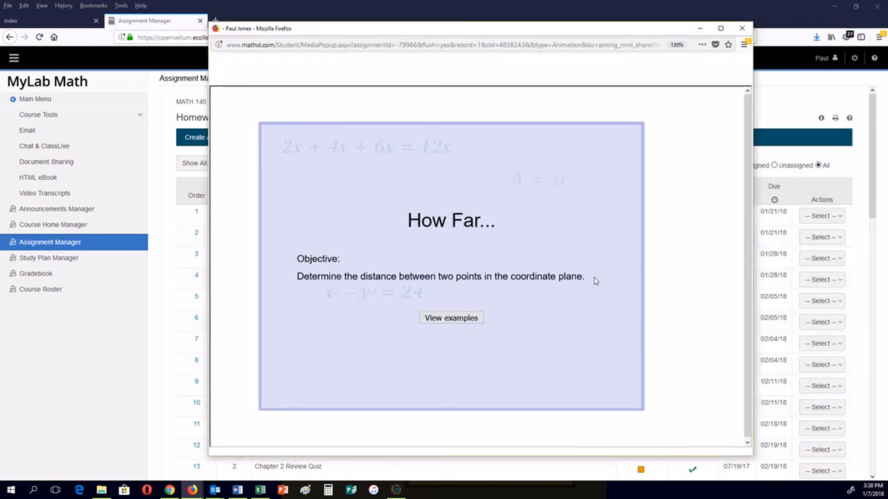
{"action": "left_click", "coordinate": [451, 318]}
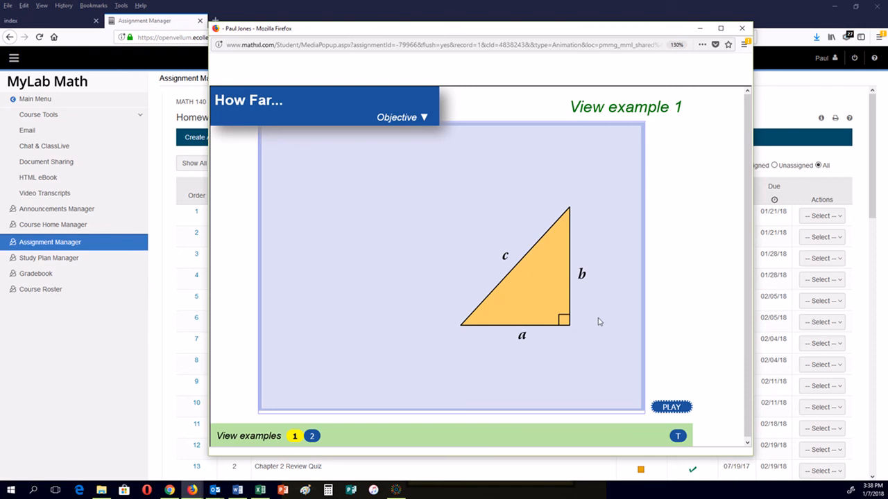
{"action": "left_click", "coordinate": [670, 408]}
{"action": "left_click", "coordinate": [678, 410]}
{"action": "left_click", "coordinate": [743, 30]}
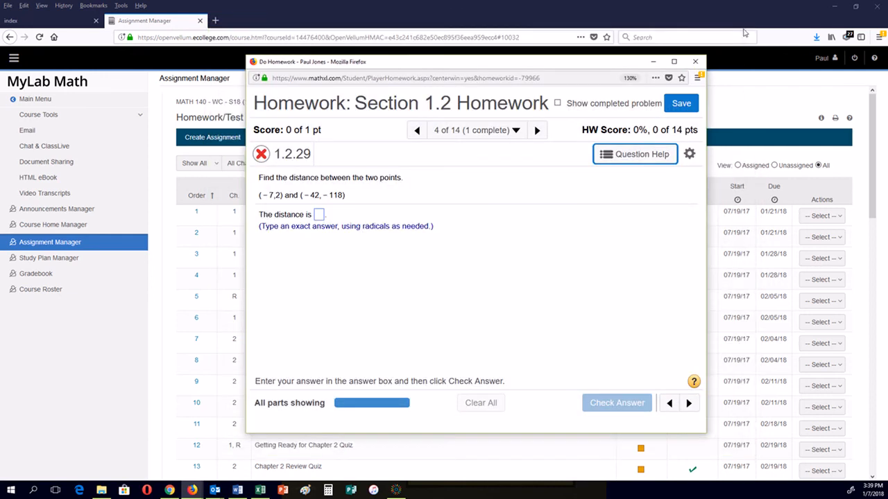
Review the question's help options and expand the full math symbol palette for the distance answer.
{"action": "left_click", "coordinate": [624, 156]}
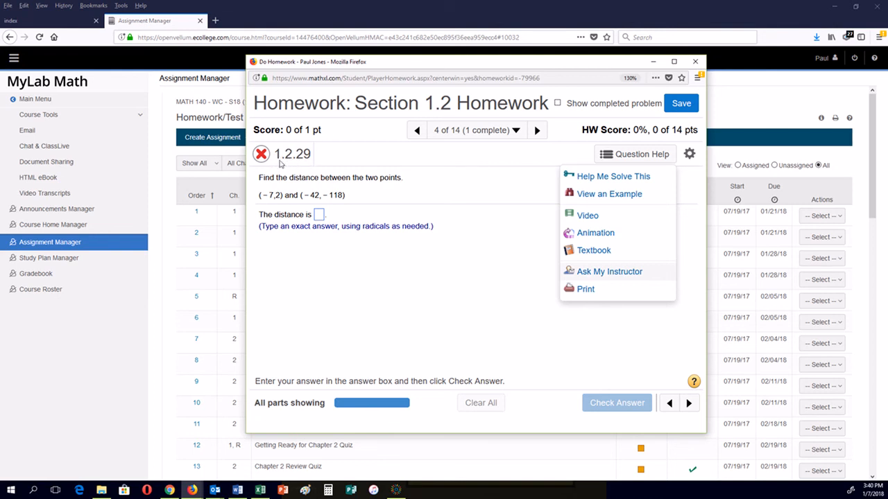
{"action": "left_click", "coordinate": [319, 217]}
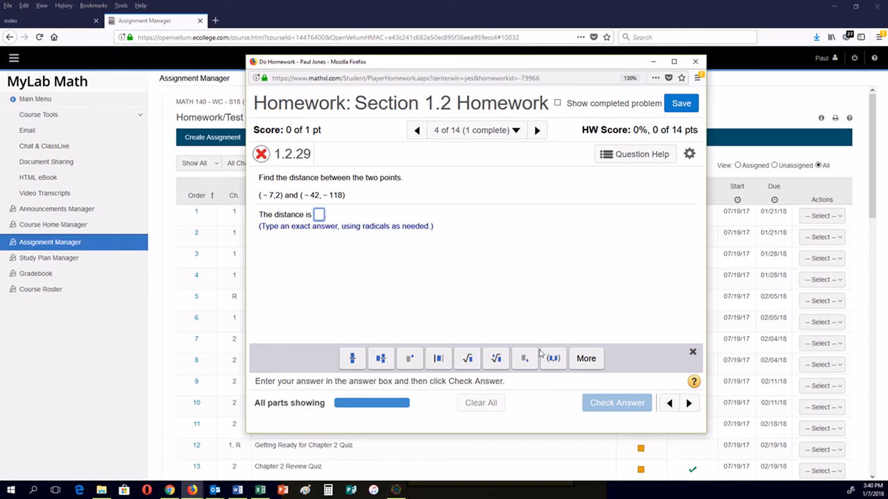
{"action": "left_click", "coordinate": [590, 361]}
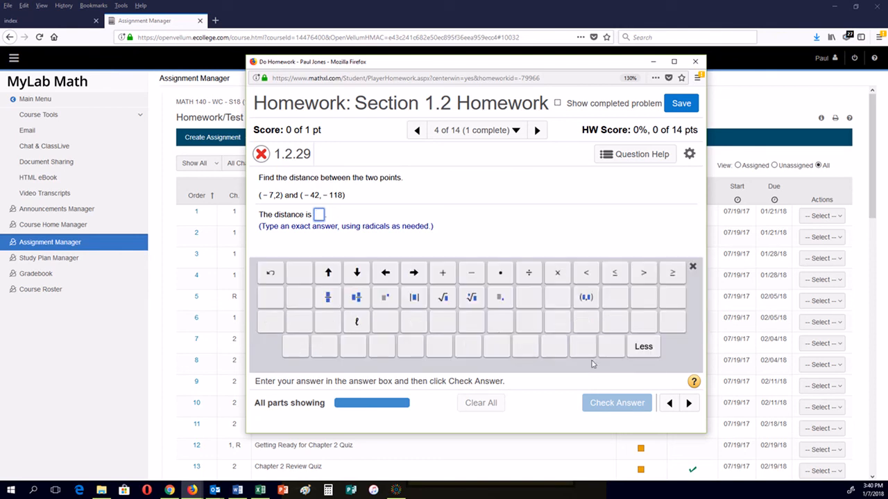